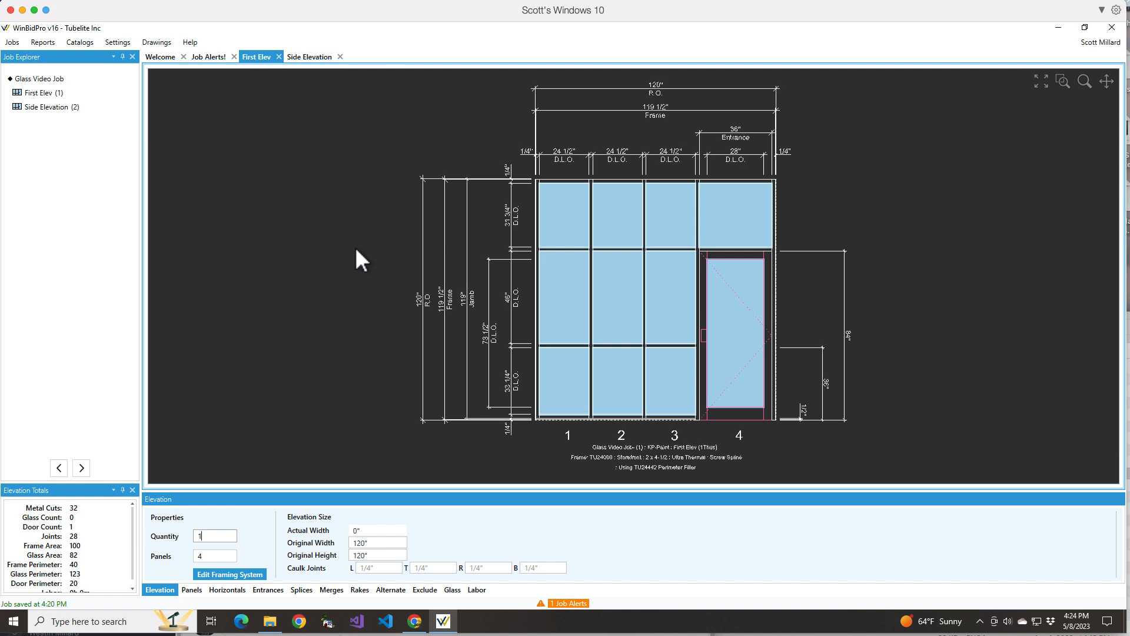
Add the Evergreen / Clear - 1/4 / 1/4 Tempered glass product to the job
left_click(452, 590)
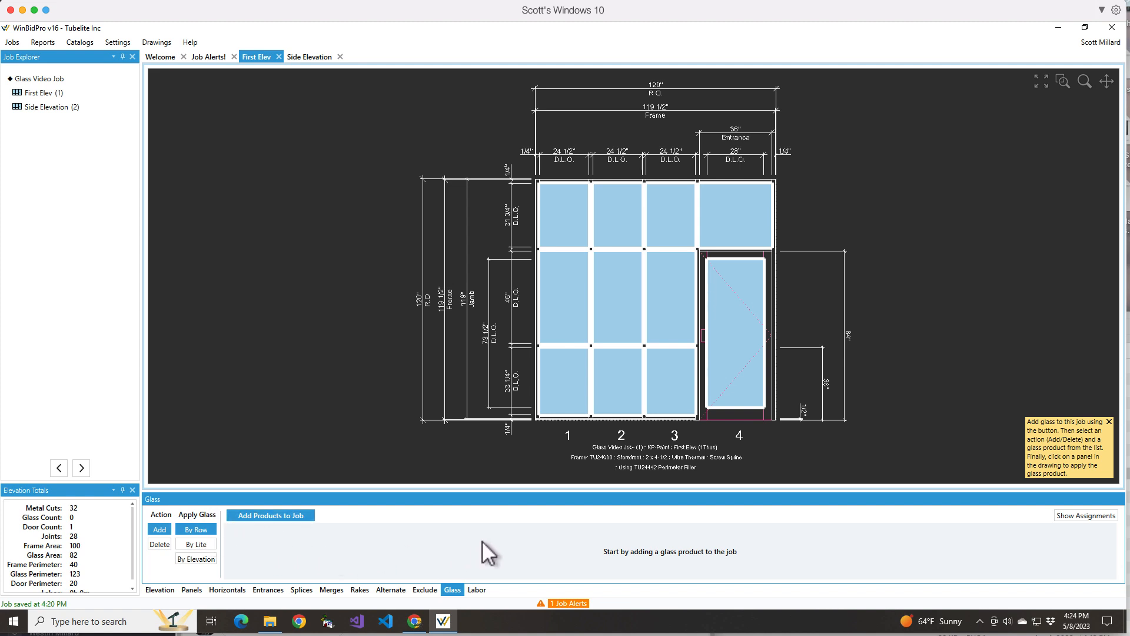
left_click(281, 517)
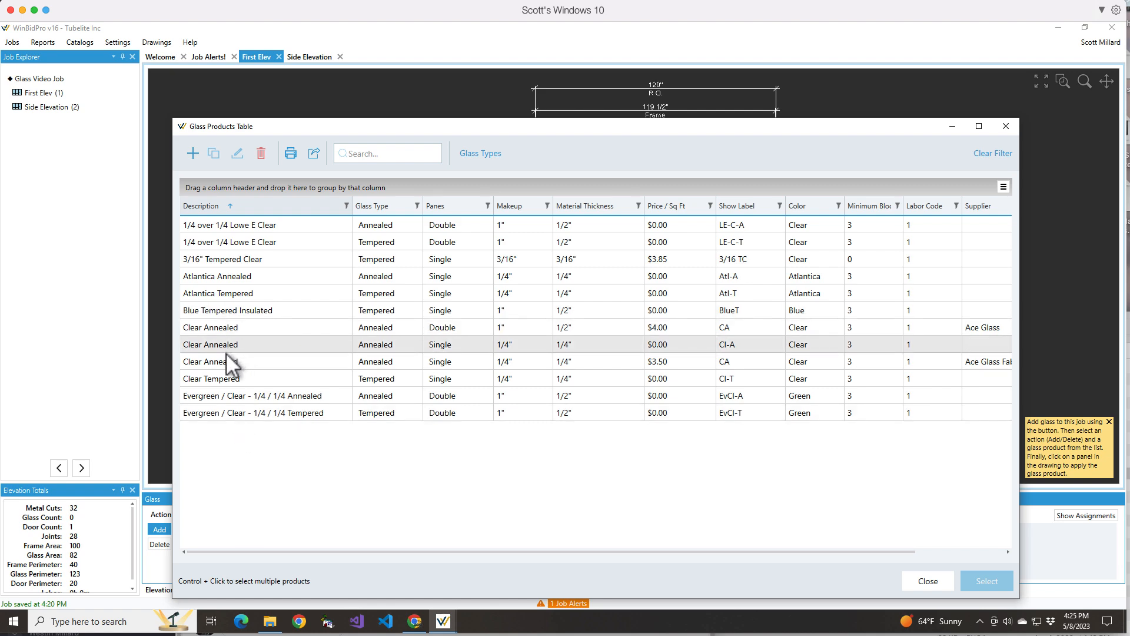
left_click(245, 413)
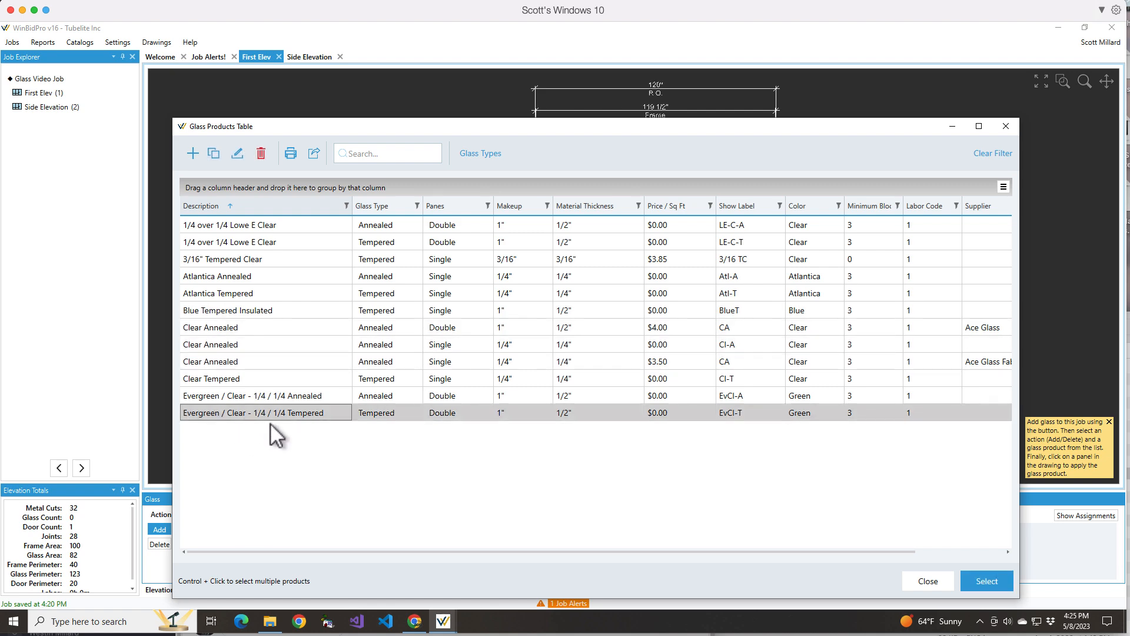
left_click(997, 586)
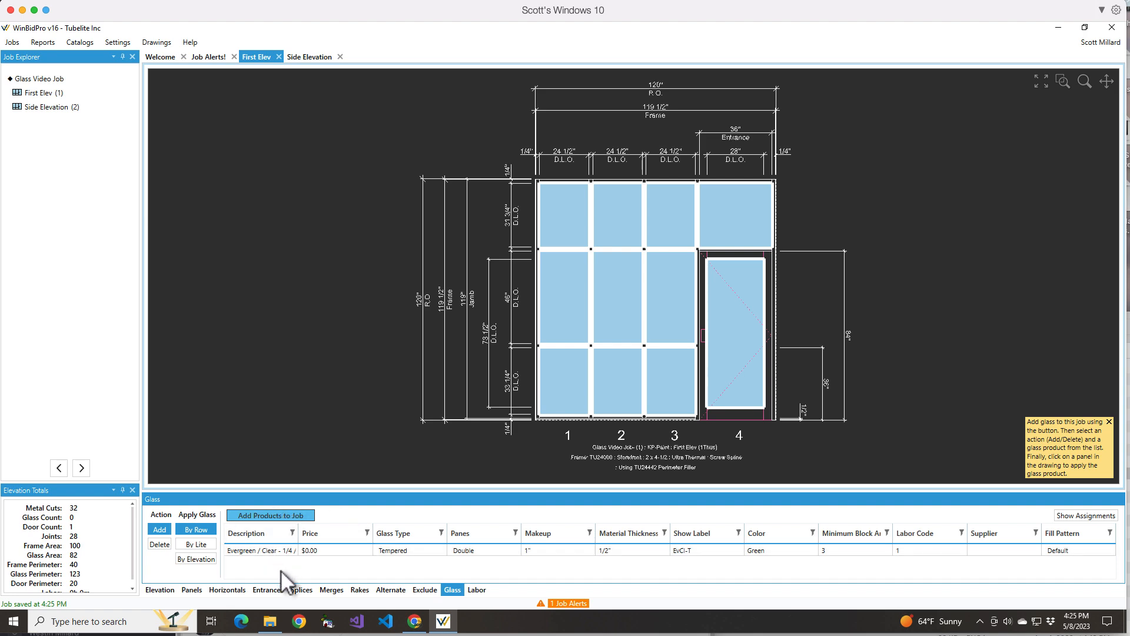
Add the Evergreen / Clear - 1/4 / 1/4 Annealed glass product to the job
left_click(271, 516)
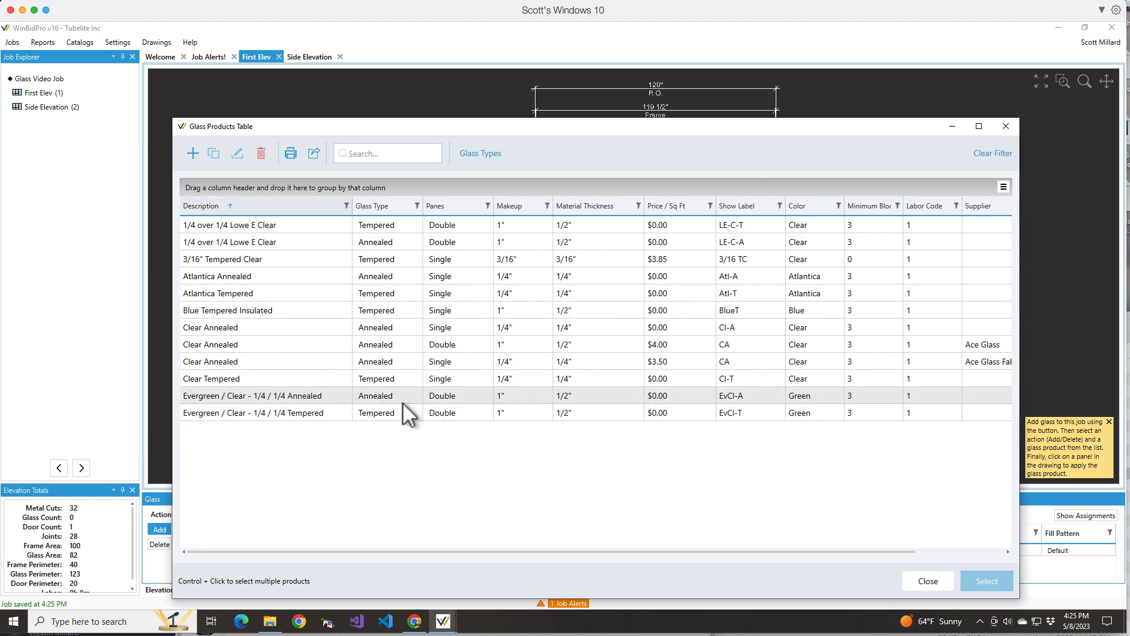
left_click(398, 398)
left_click(979, 582)
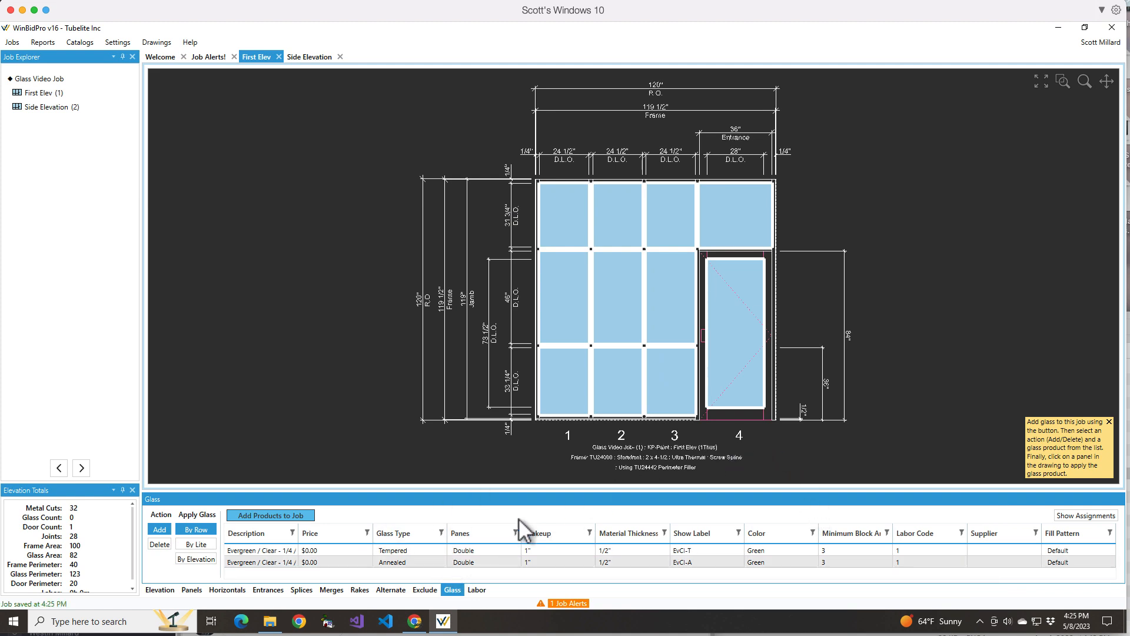
Apply the tempered Evergreen glass to every lite of the First Elev by elevation
left_click(193, 559)
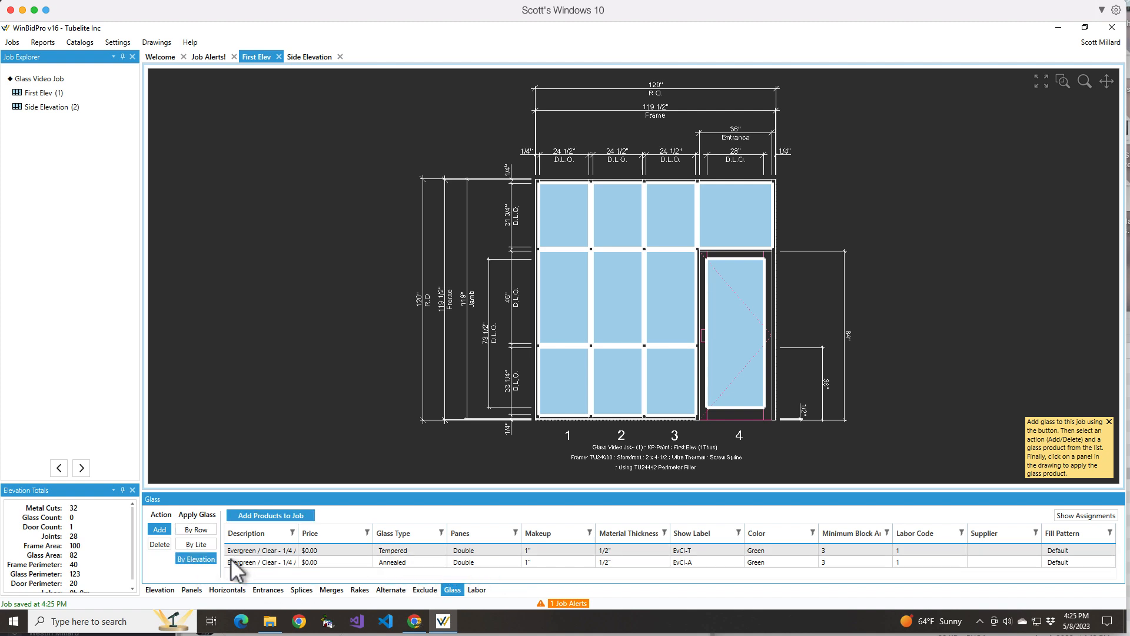
left_click(354, 548)
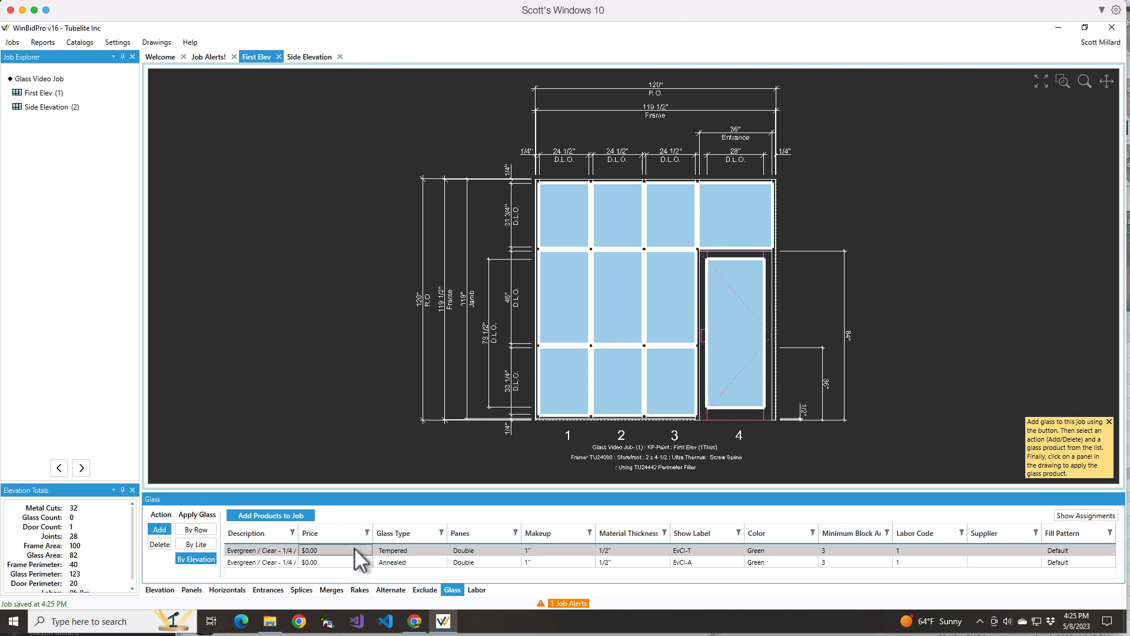
left_click(673, 288)
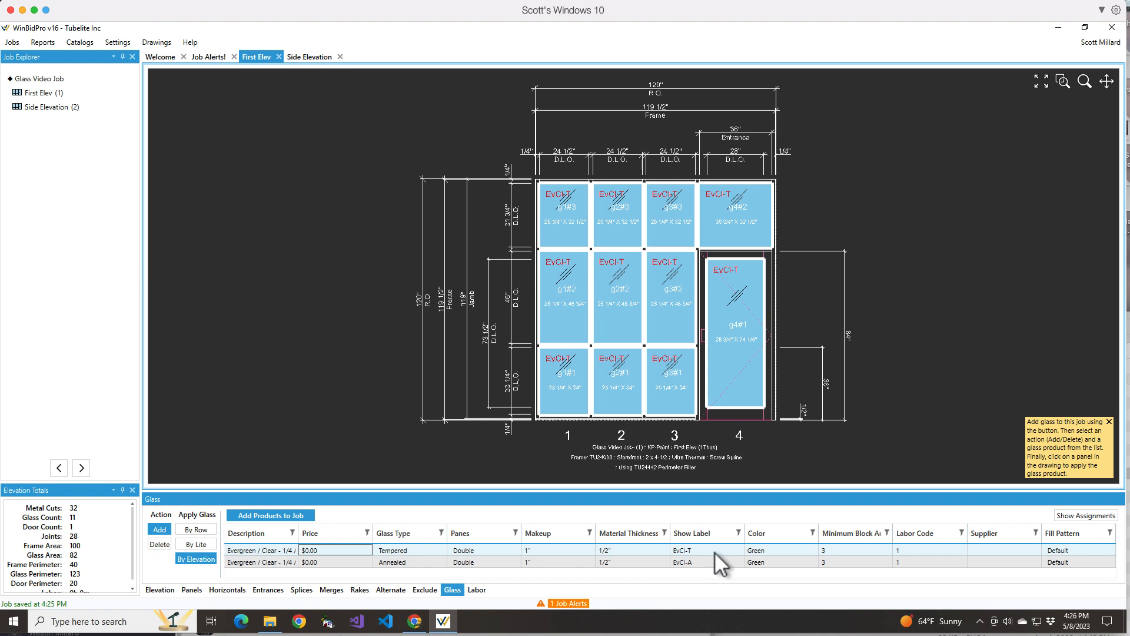
Set the tempered glass product's fill pattern to Diagonal
left_click(1100, 550)
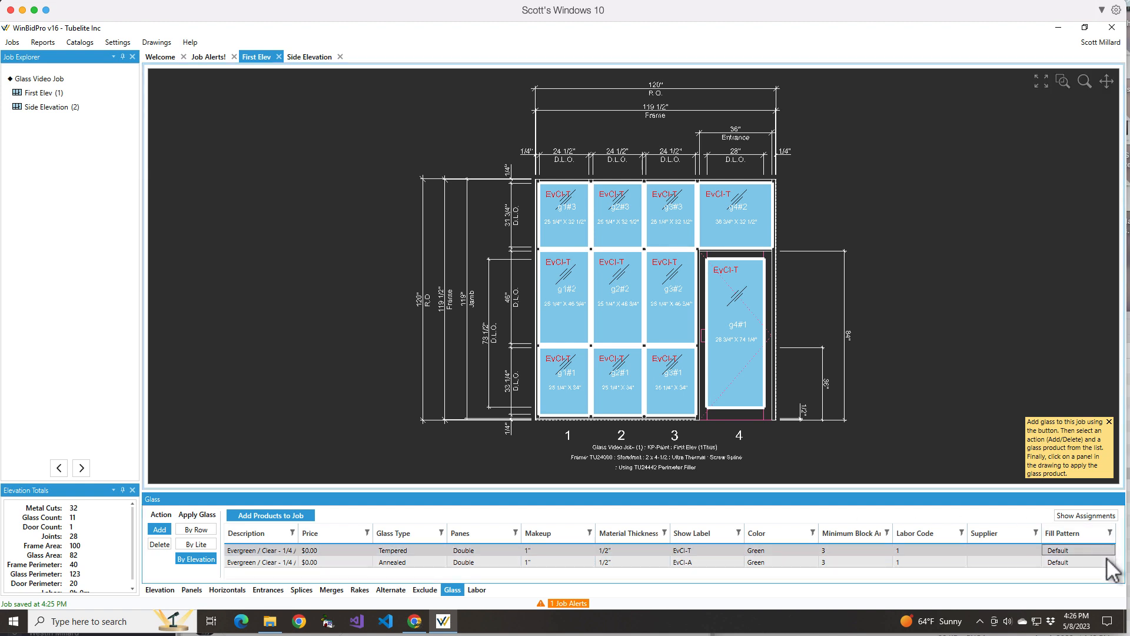
left_click(1106, 554)
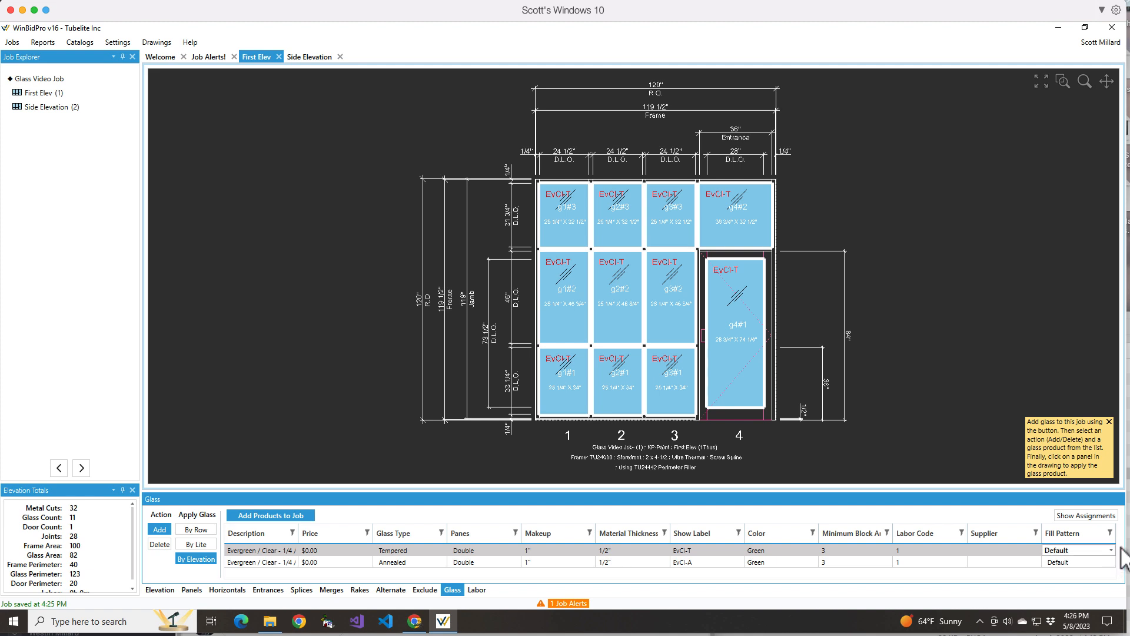
left_click(1111, 551)
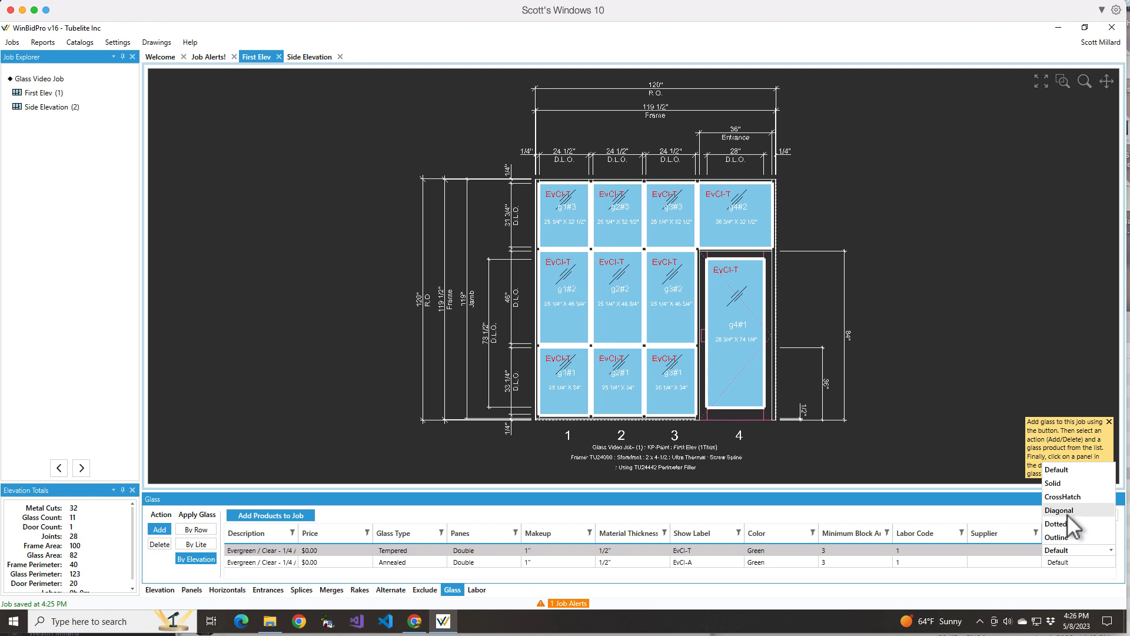
left_click(1068, 511)
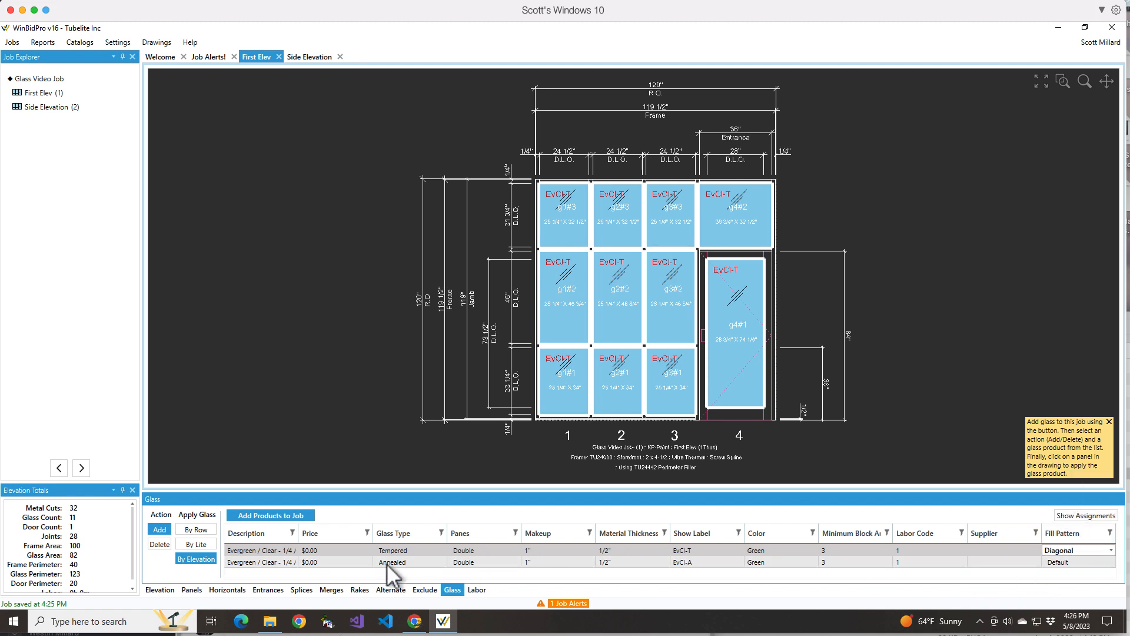
left_click(849, 563)
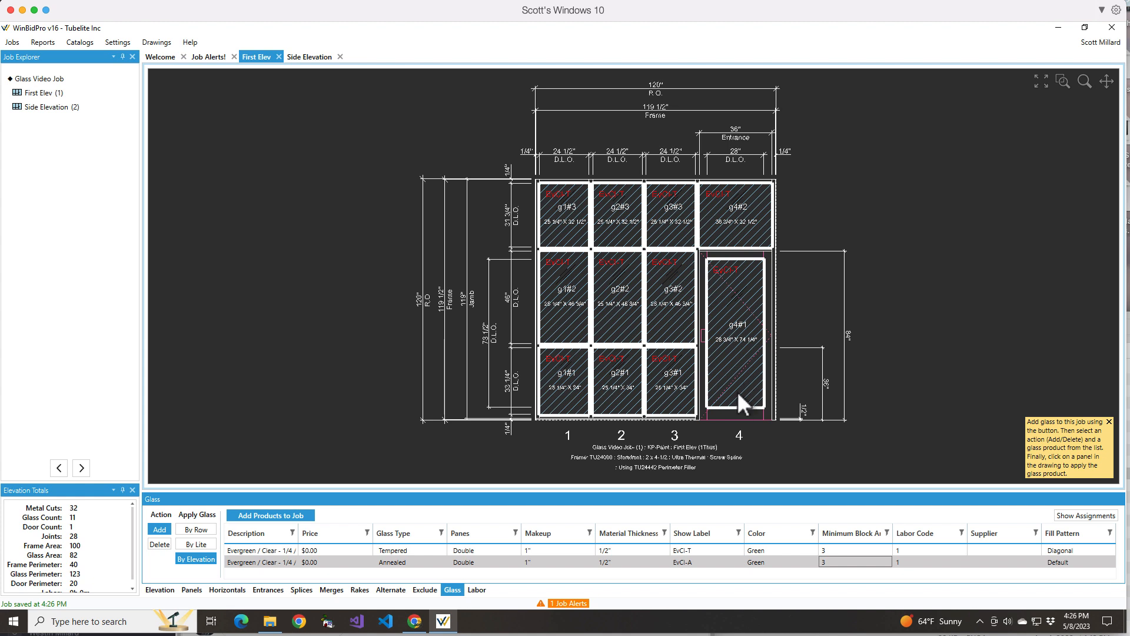
Reset the tempered glass fill pattern to Default and save the job
left_click(1107, 552)
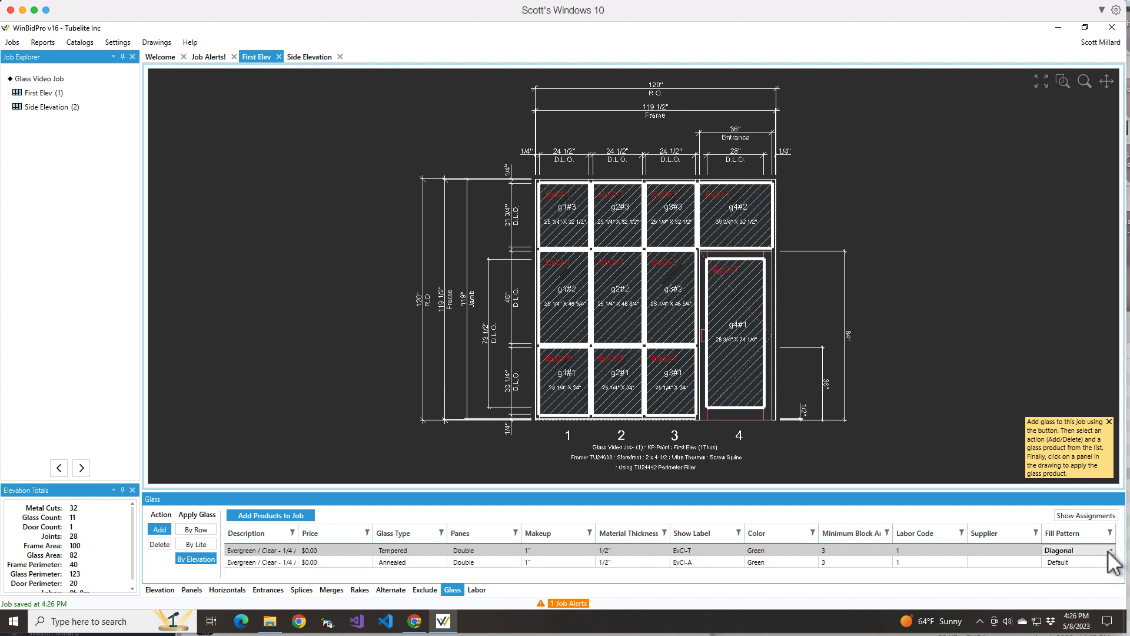
left_click(1109, 551)
left_click(1069, 471)
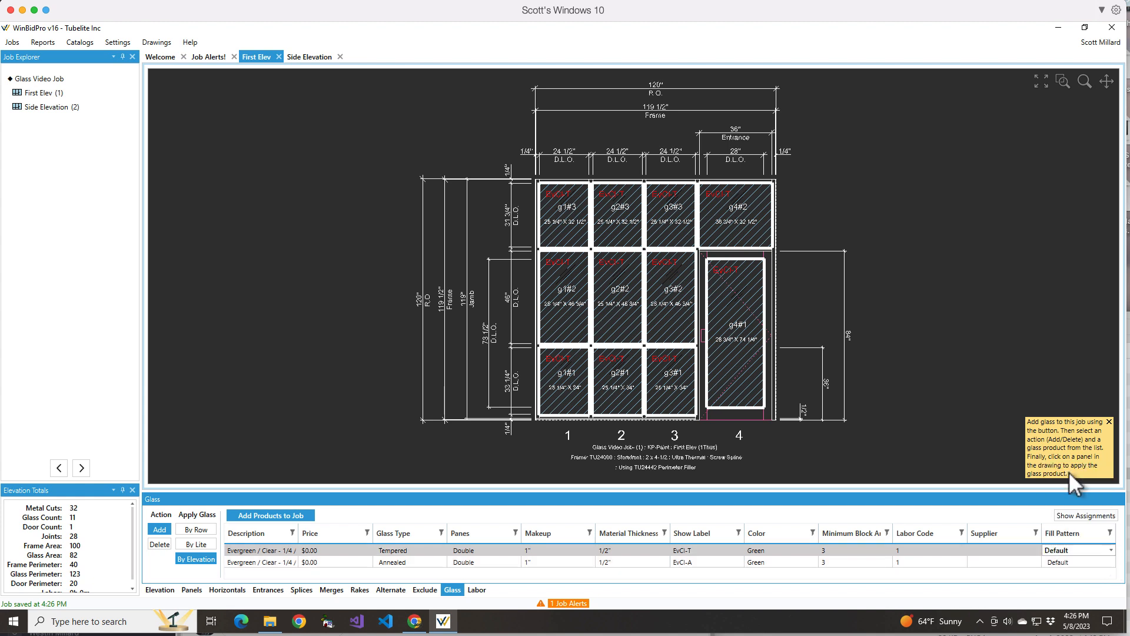
left_click(1016, 564)
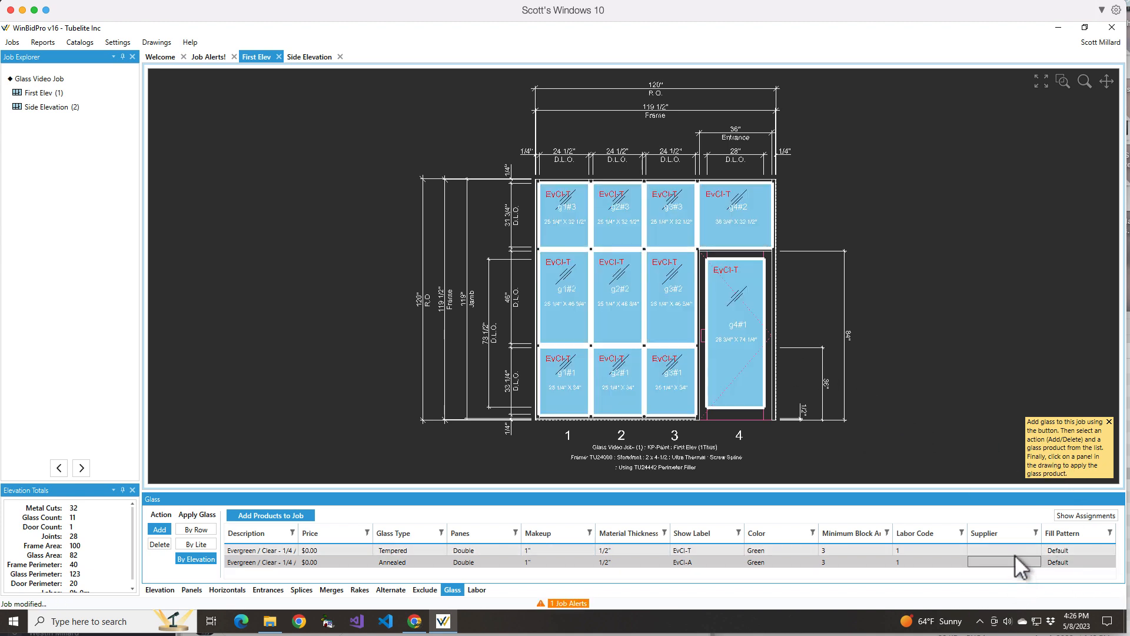
key("ctrl+s")
Apply the annealed Evergreen glass by lite to the top lites of bays 1 to 3
left_click(375, 562)
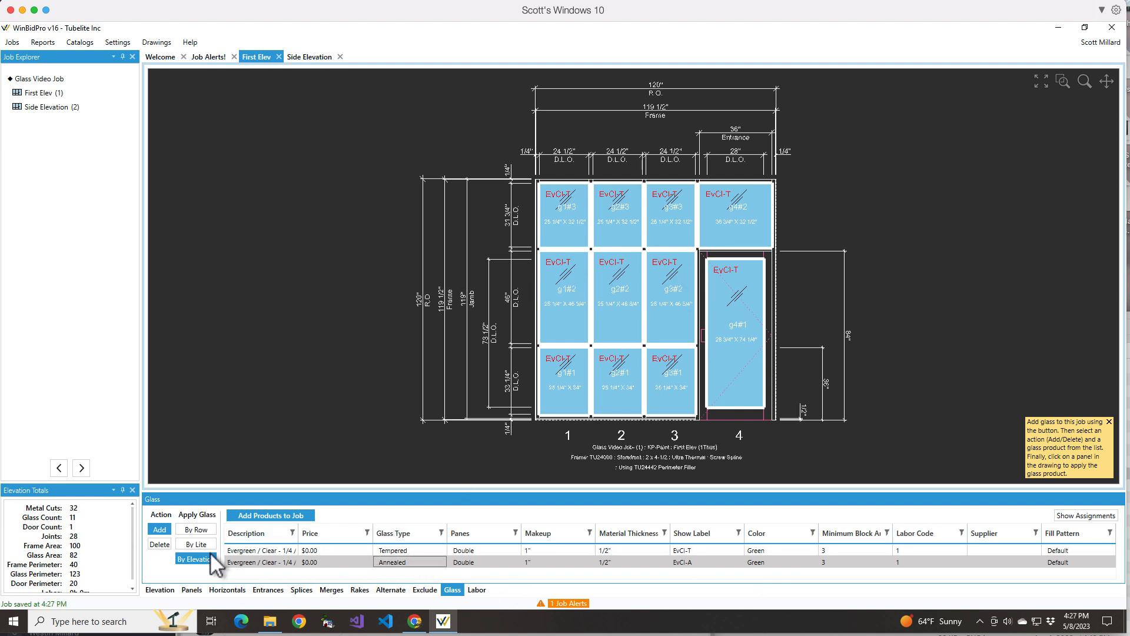
left_click(196, 544)
left_click(568, 227)
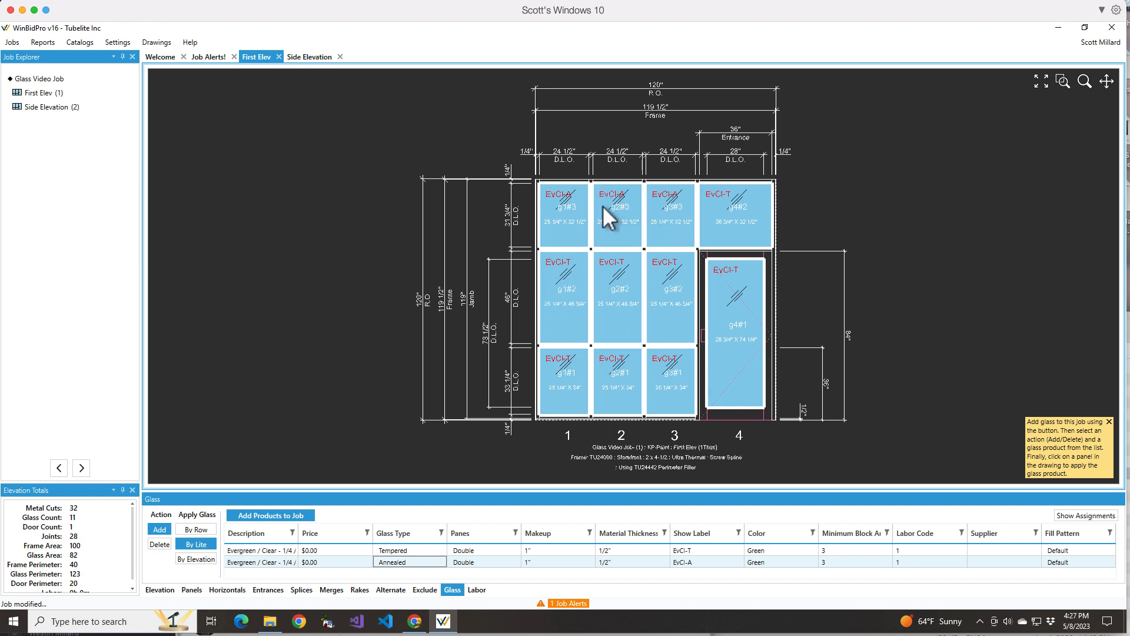
On the Side Elevation, apply annealed glass to the top row and tempered glass to the middle and bottom rows
scroll(587, 198, "up", 3)
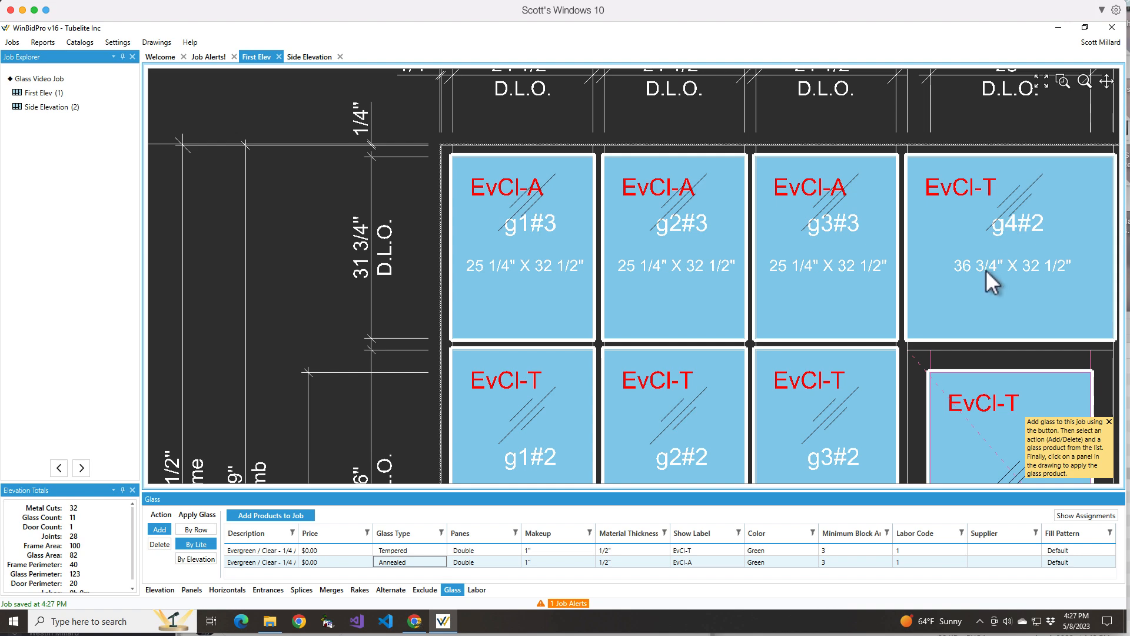
scroll(662, 275, "down", 4)
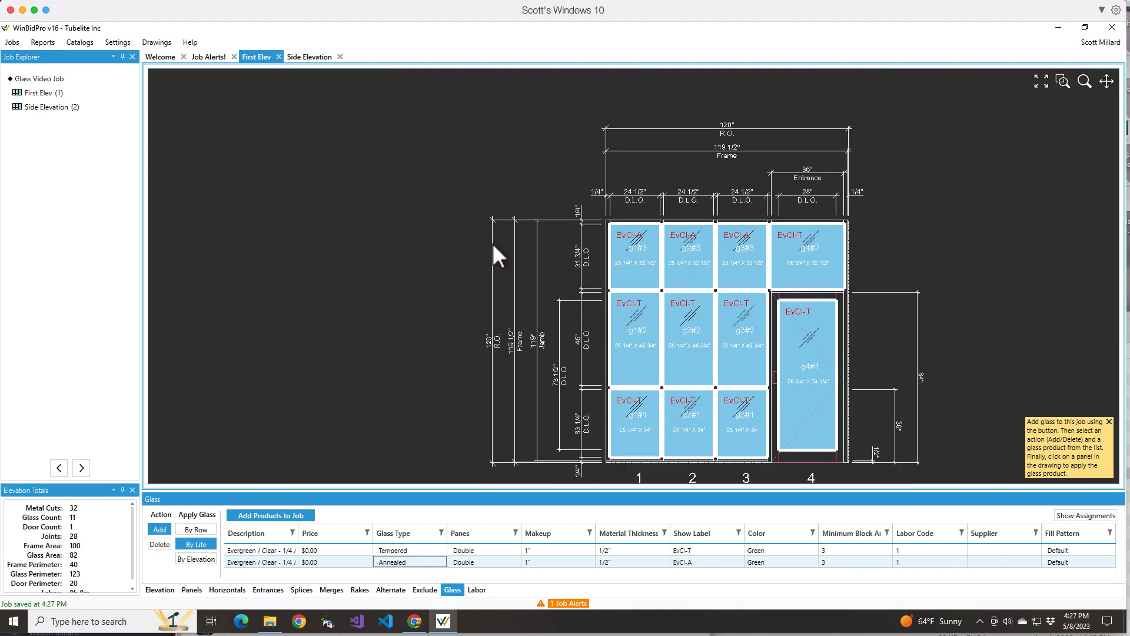
scroll(493, 242, "down", 1)
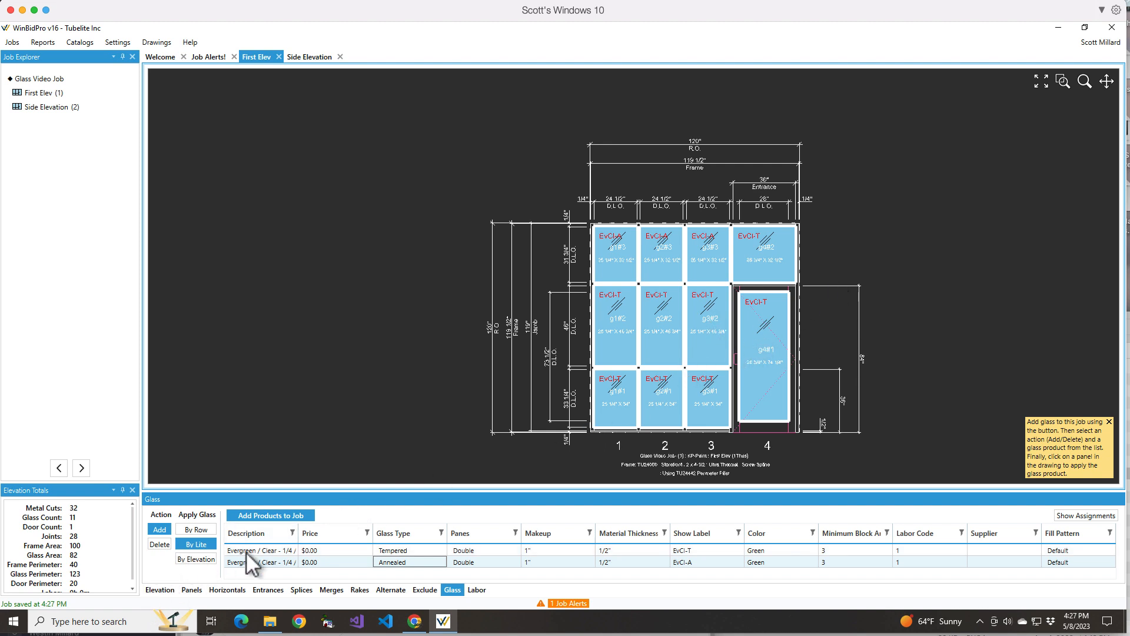
left_click(61, 471)
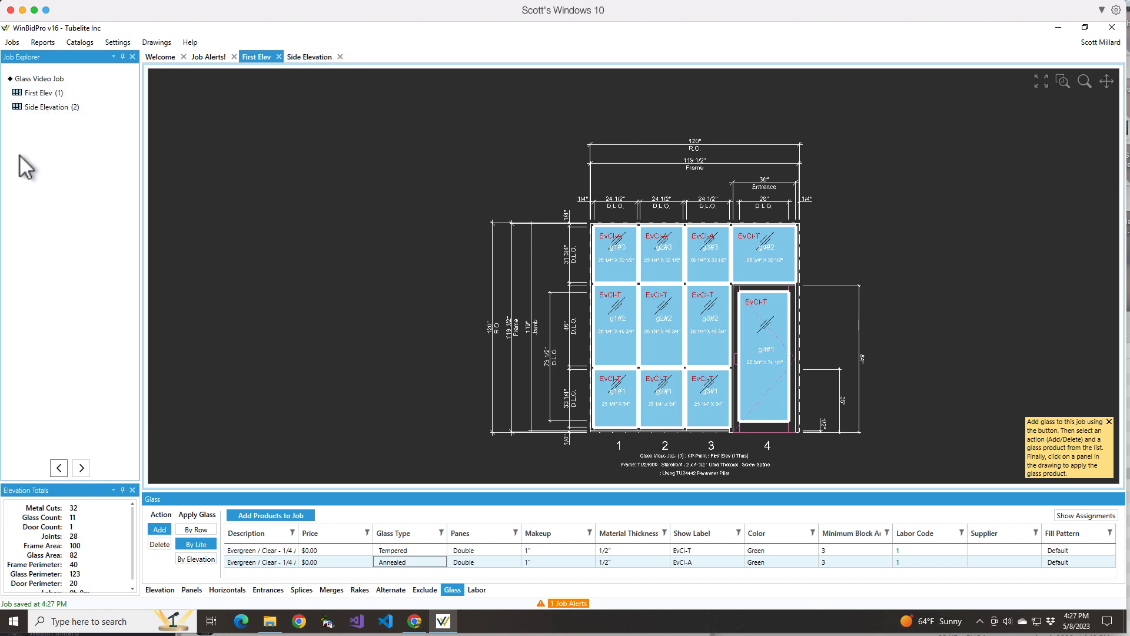
left_click(36, 111)
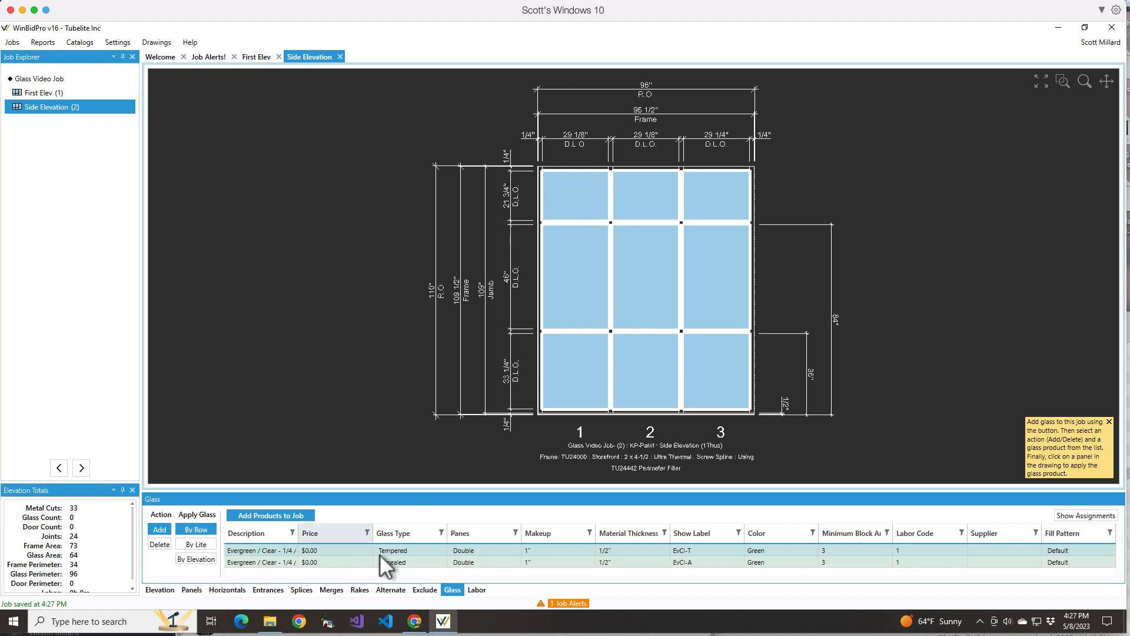
left_click(405, 561)
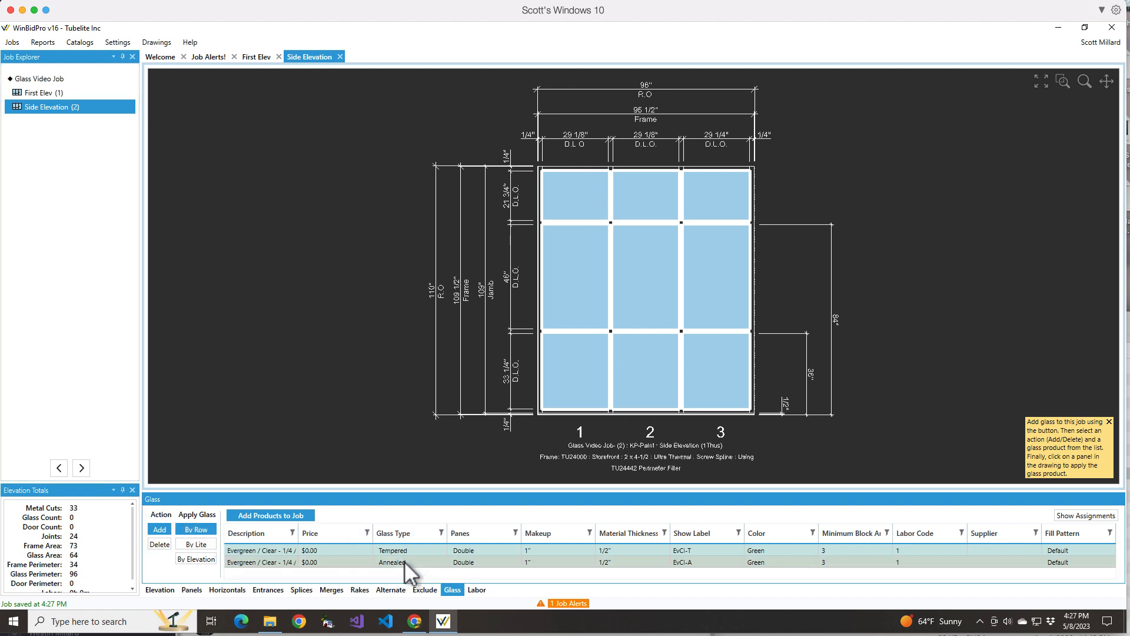
left_click(561, 195)
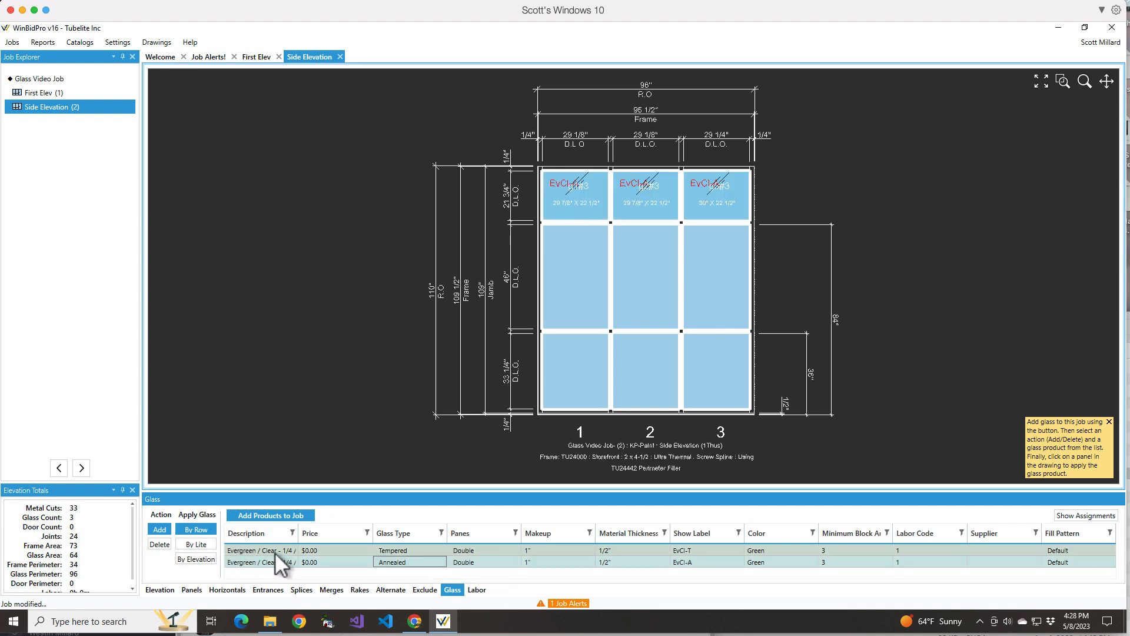
left_click(568, 281)
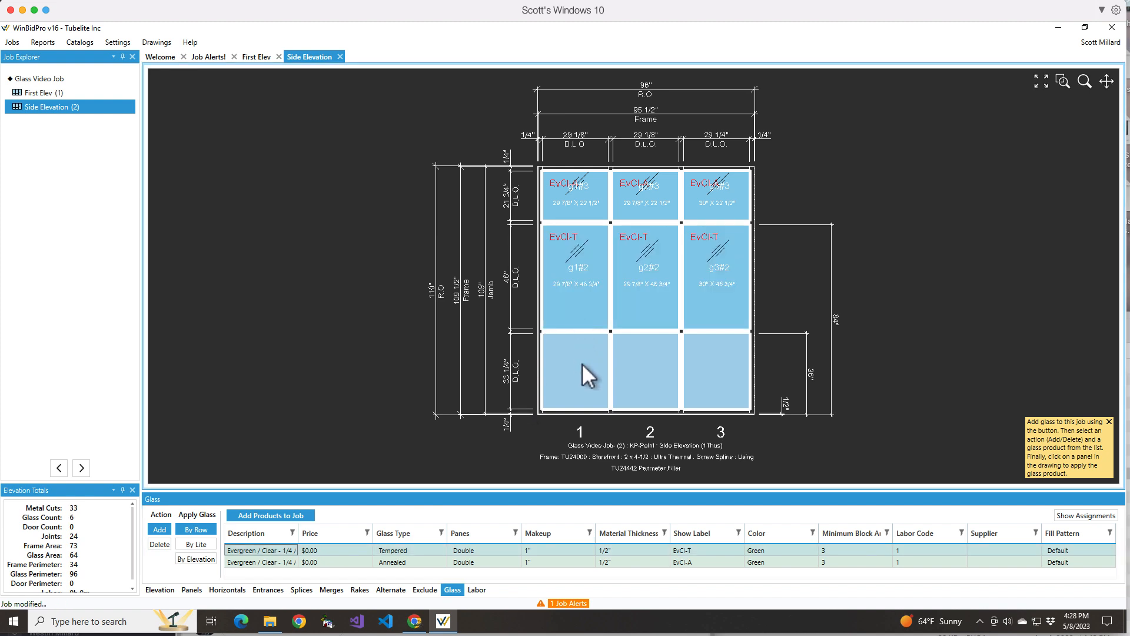
left_click(587, 380)
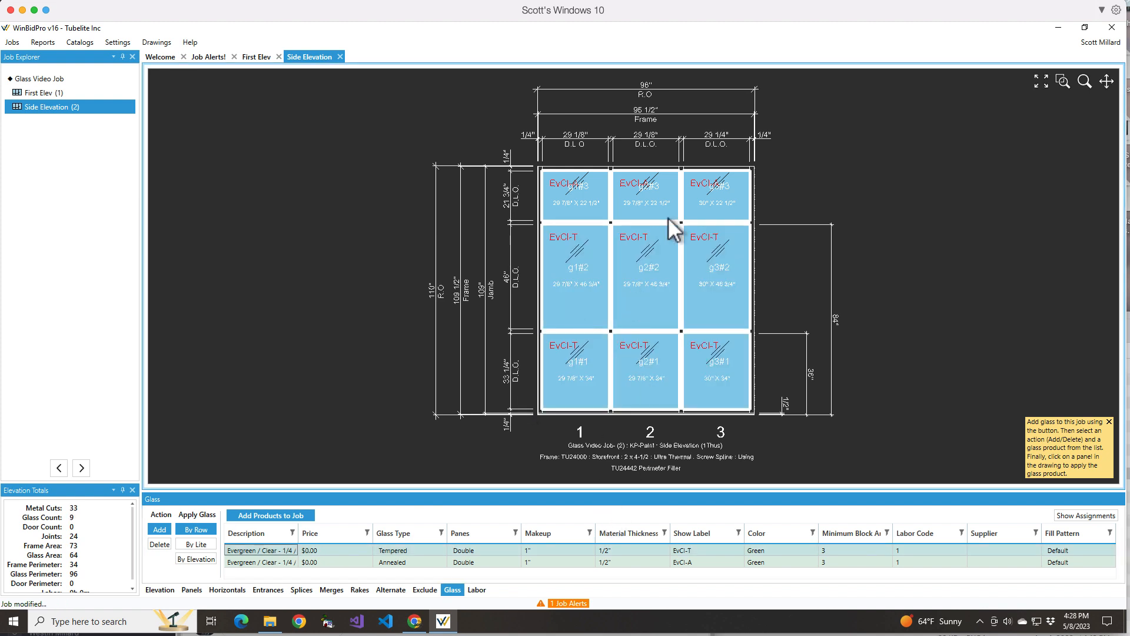